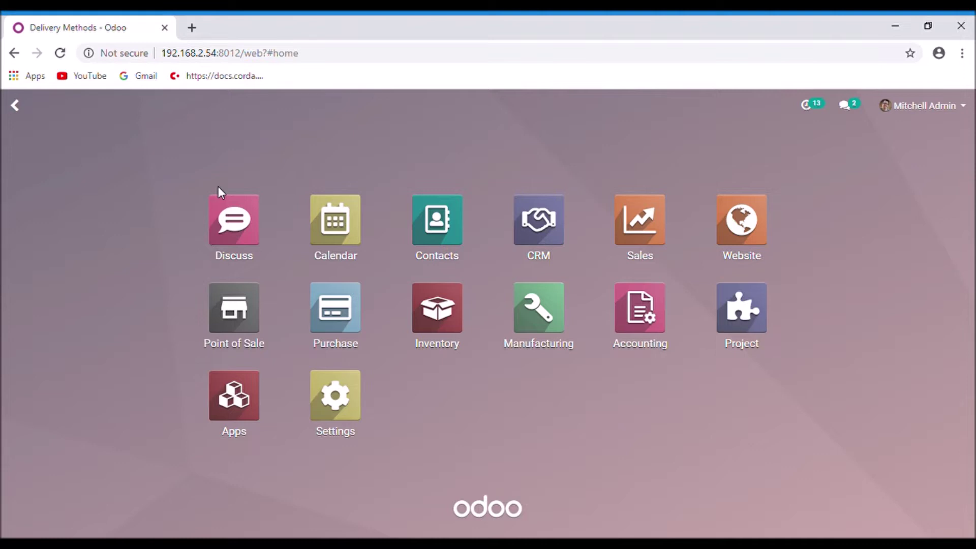
Open the Sales app to show the Quotations list
left_click(644, 231)
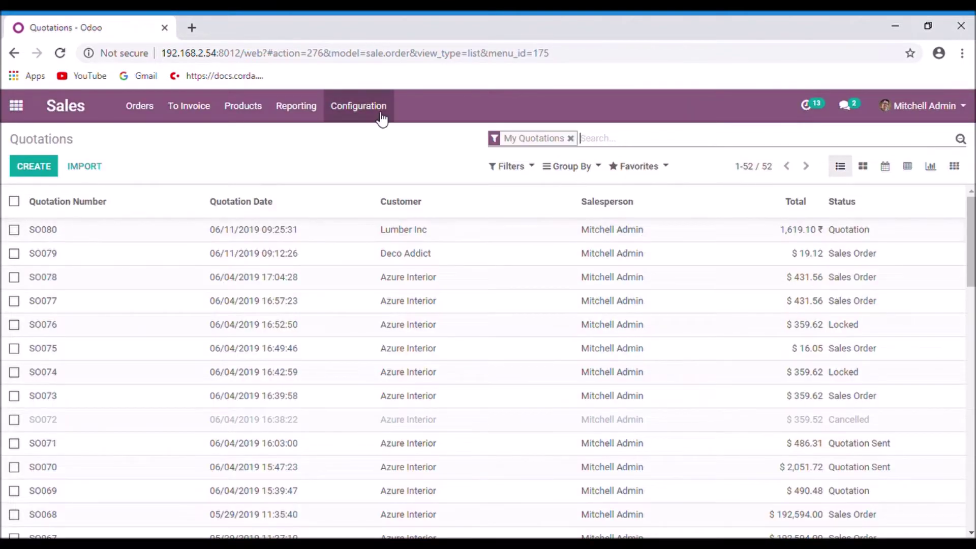
Save the Sales settings with the Shipping Costs option enabled
left_click(382, 119)
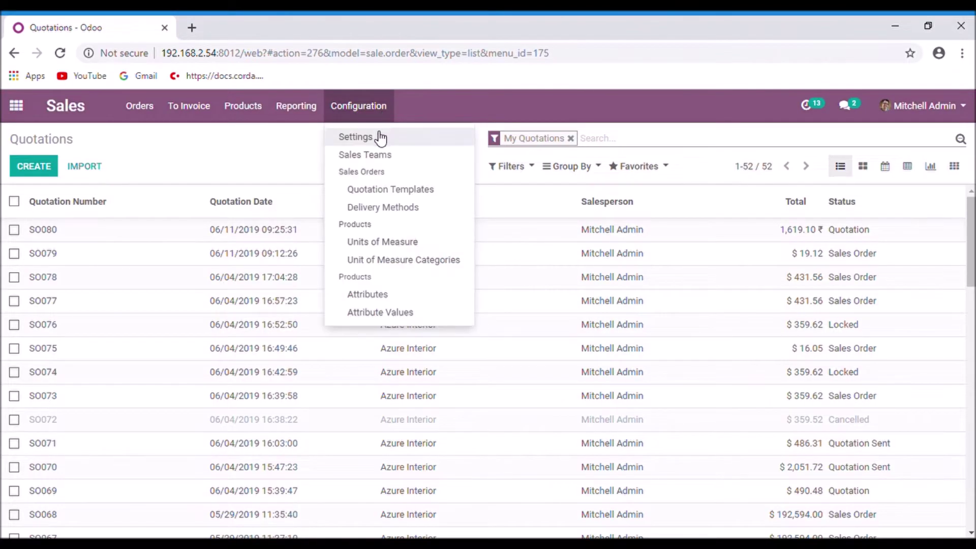
left_click(377, 137)
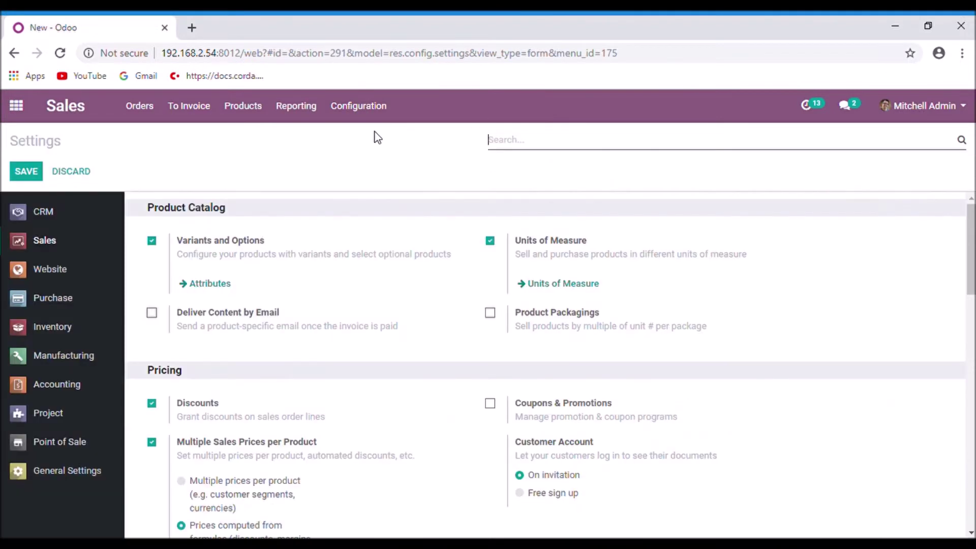
scroll(309, 275, "down", 4)
scroll(309, 275, "down", 10)
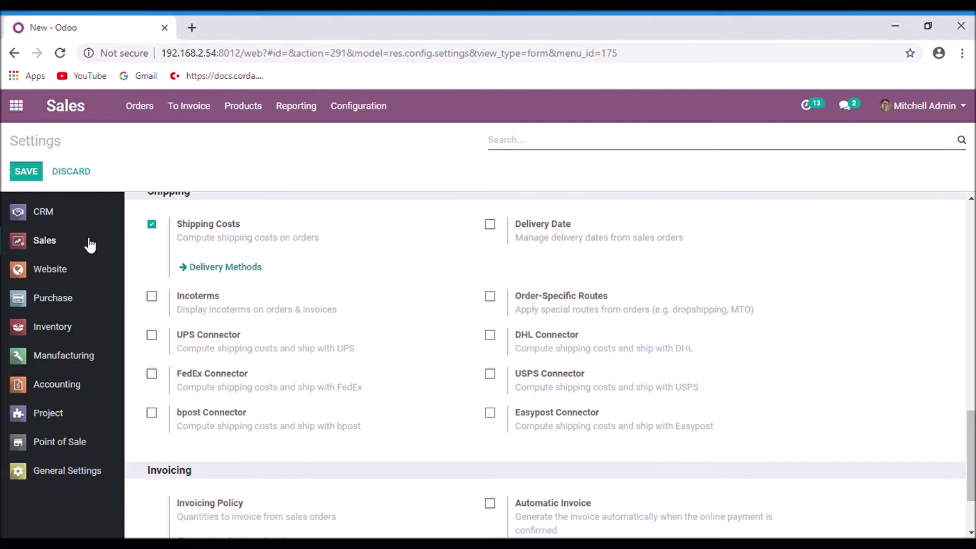
left_click(30, 175)
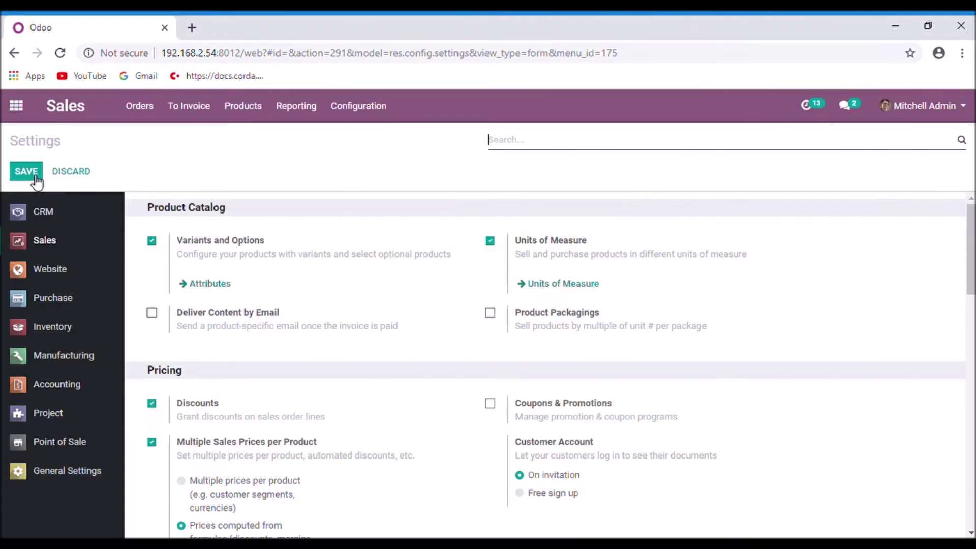
left_click(368, 109)
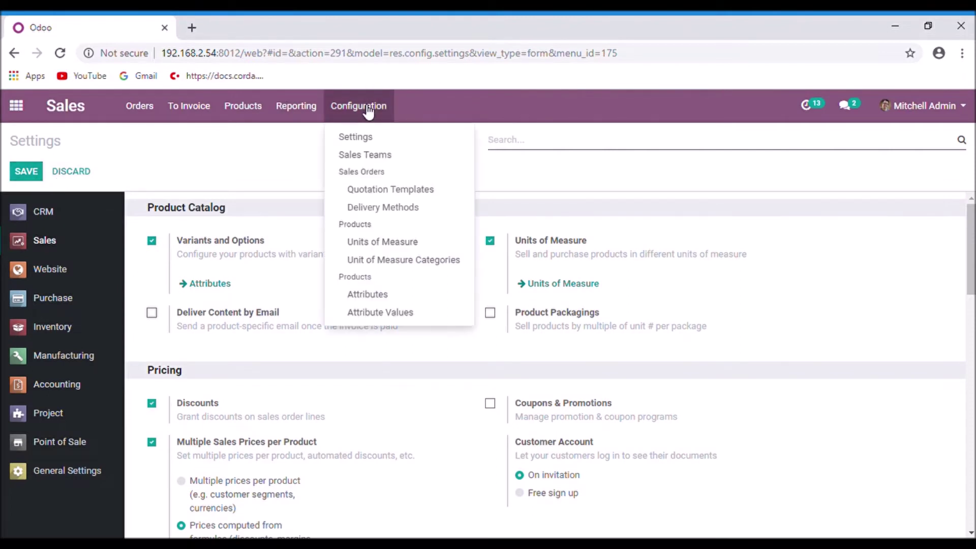
Create a new delivery method named 'Courier Service'
left_click(399, 216)
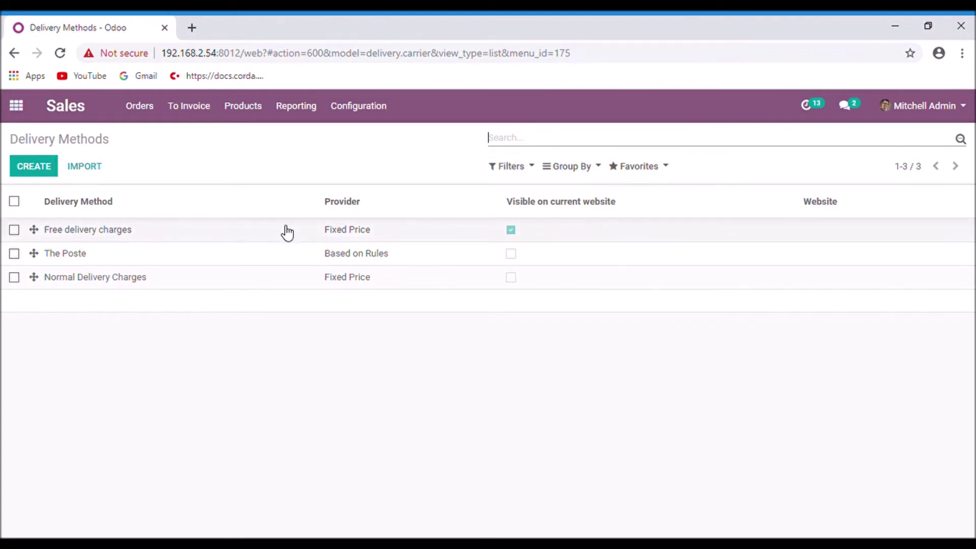
left_click(56, 169)
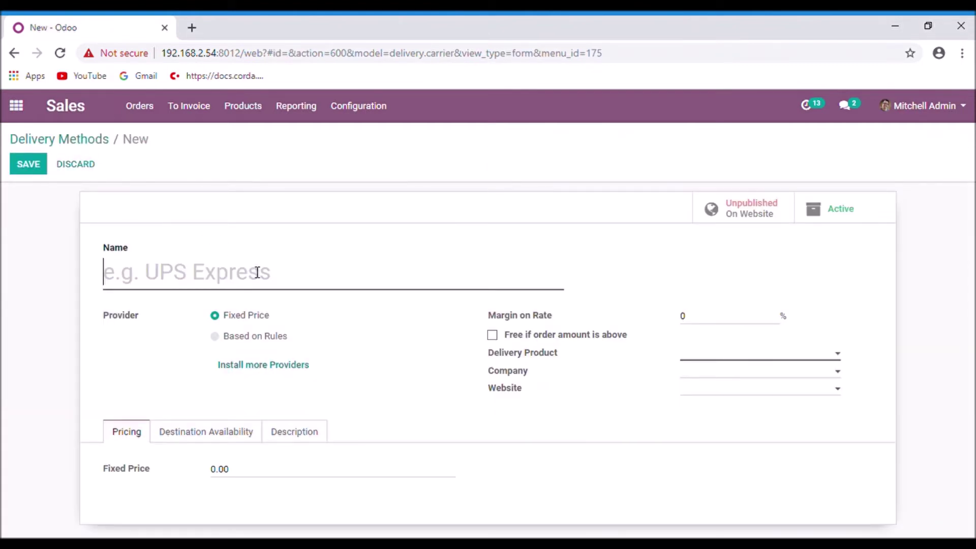
type("Cou")
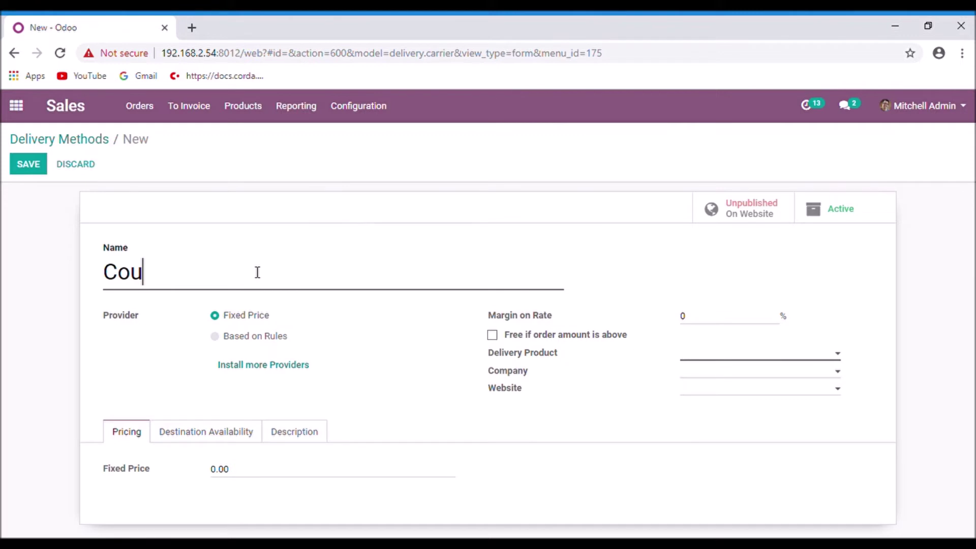
type("rier Service")
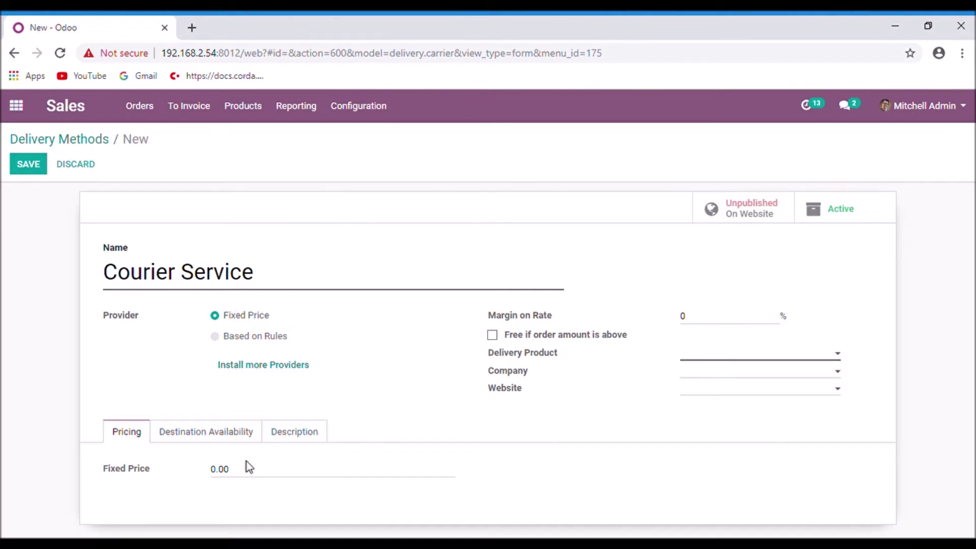
Switch Courier Service to Based on Rules and add a rule with a greater-than condition
left_click(274, 342)
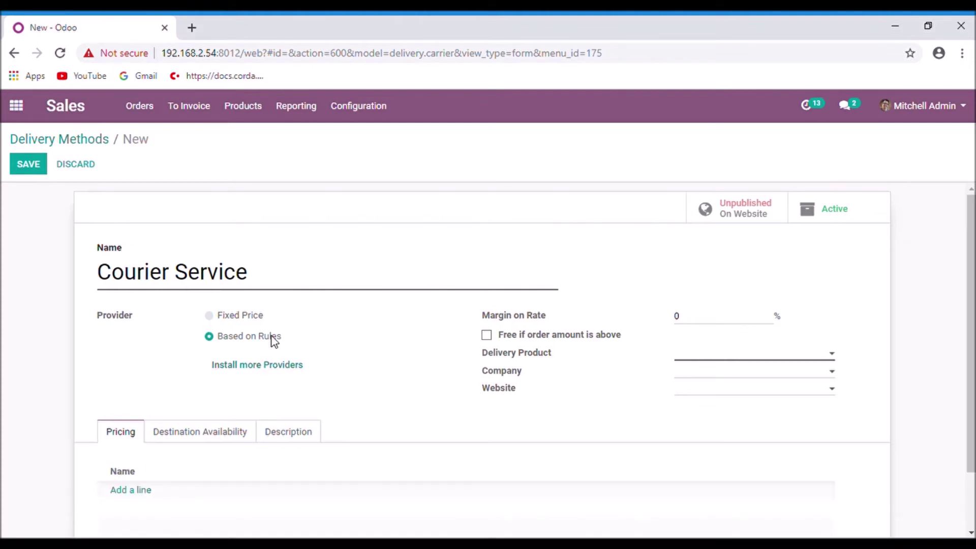
scroll(178, 362, "down", 2)
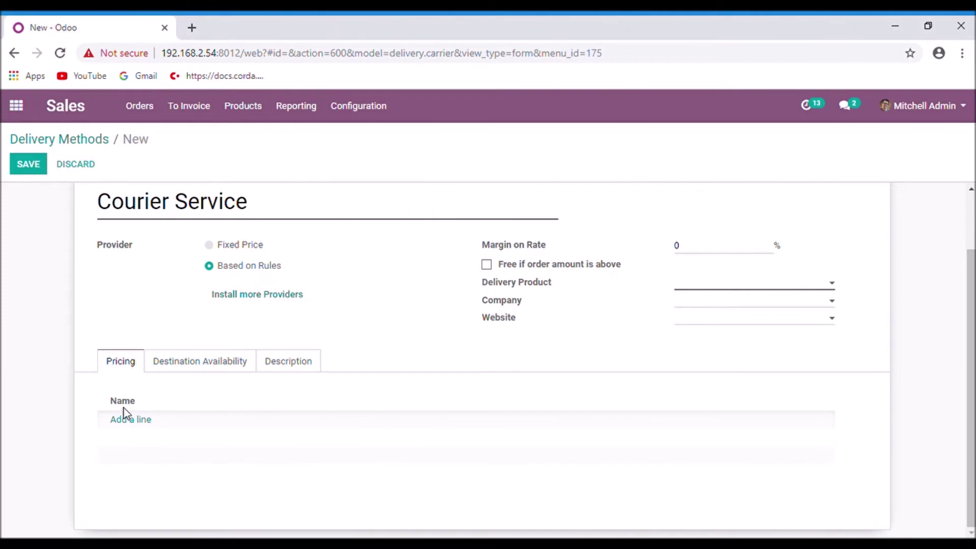
left_click(131, 423)
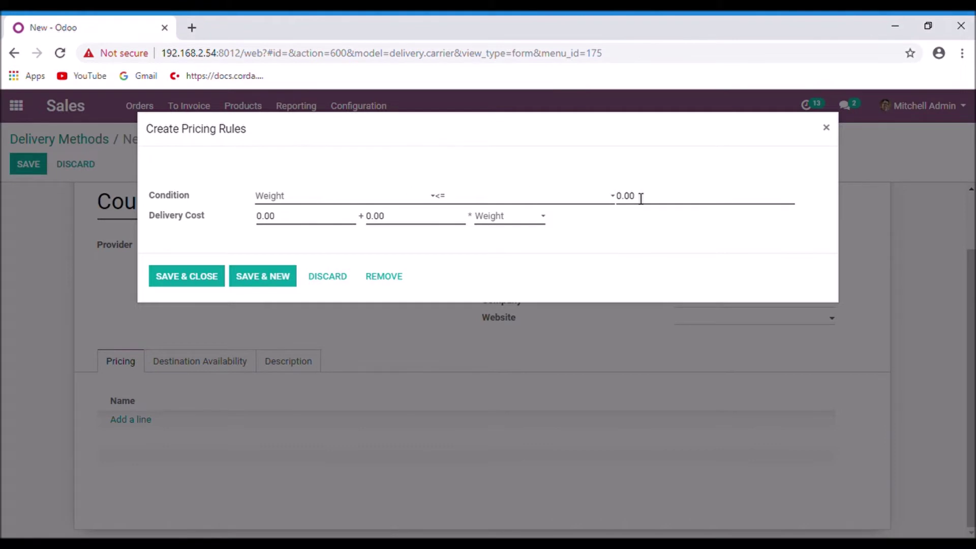
left_click(461, 231)
left_click(495, 202)
left_click(455, 263)
Set the rule to weight > 5 costing 10 + 5 × weight, and save it
left_click(654, 202)
type("5")
left_click(291, 222)
left_click_drag(290, 223, 212, 224)
type("10")
left_click_drag(410, 220, 366, 222)
type("5")
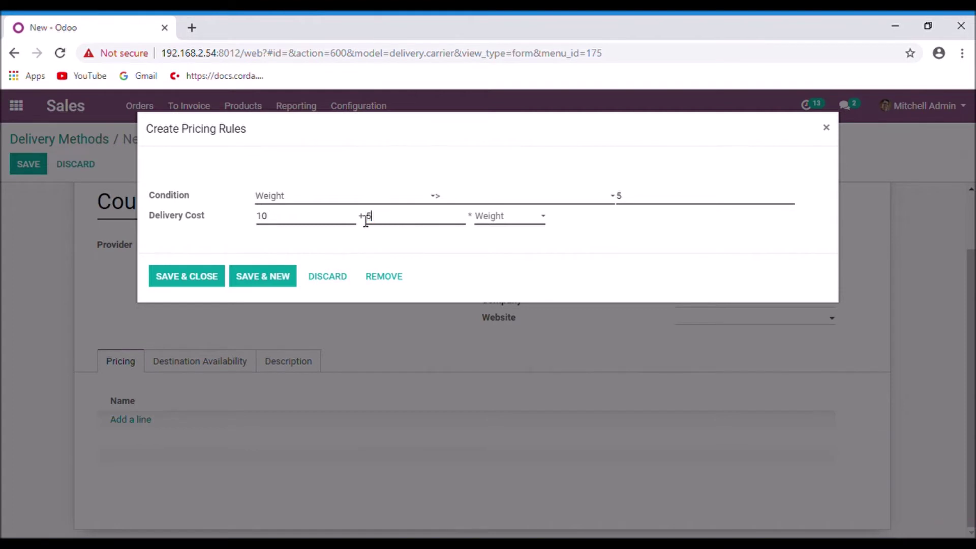
left_click(187, 276)
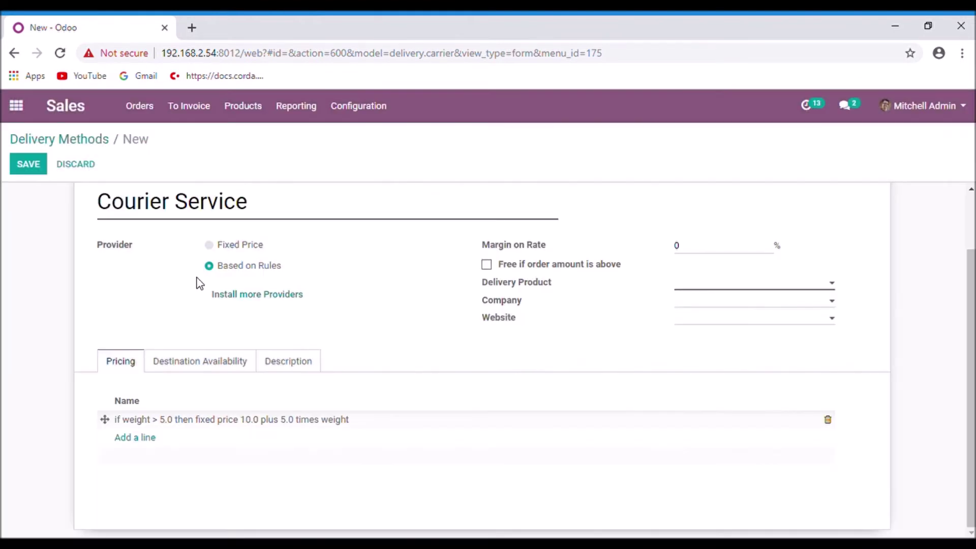
scroll(196, 388, "up", 3)
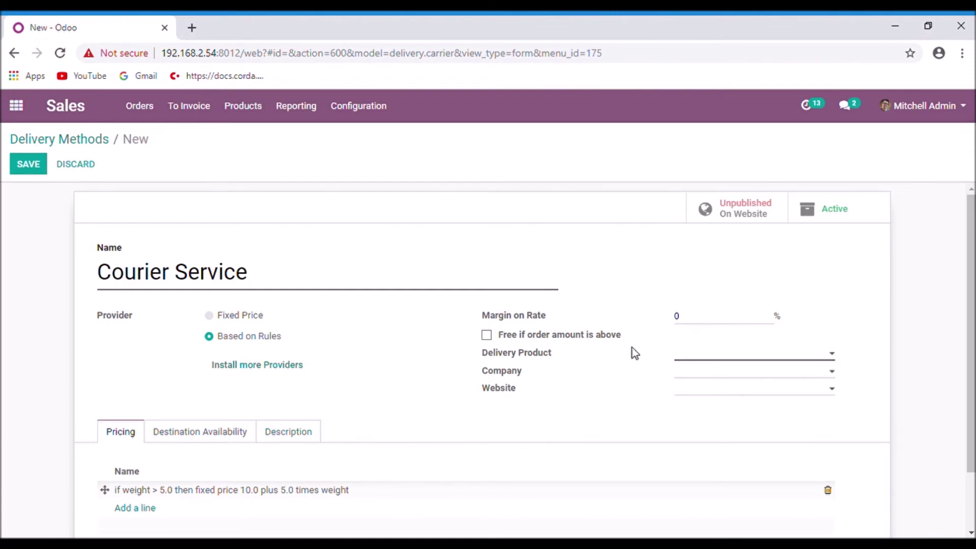
Make Courier Service free for orders above 5000
left_click(562, 338)
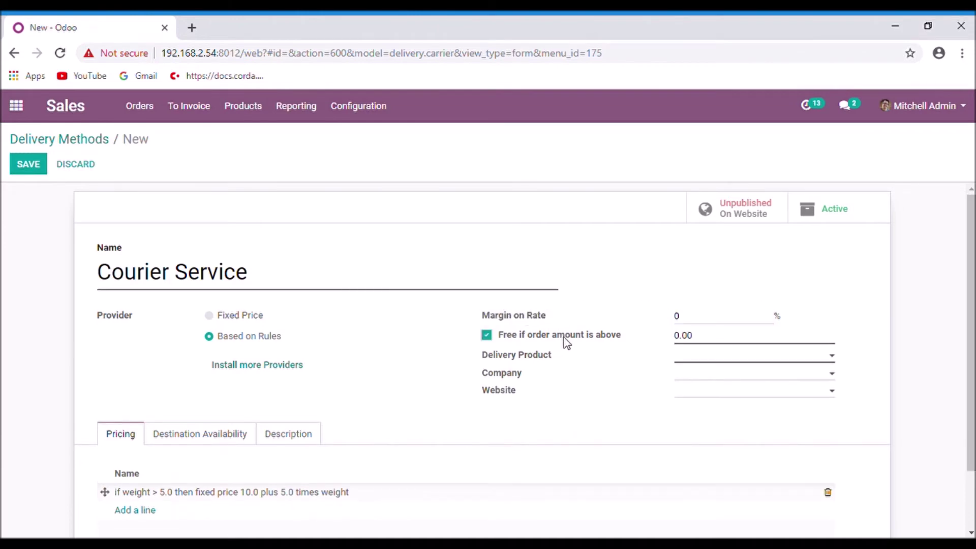
left_click(730, 341)
type("5000")
Set [Delivery_008] Normal Delivery Charges as the delivery product, leaving Website unset
left_click(770, 362)
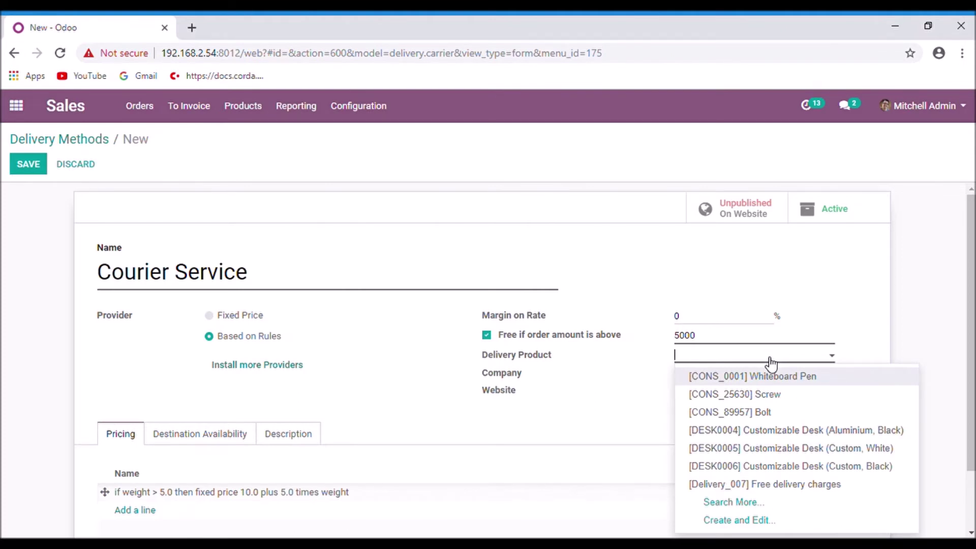
type("norm")
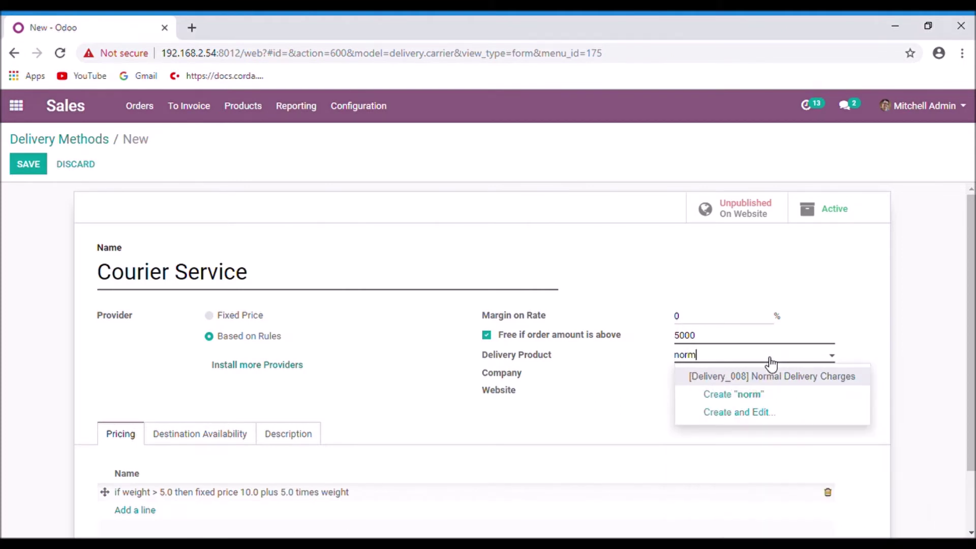
left_click(776, 376)
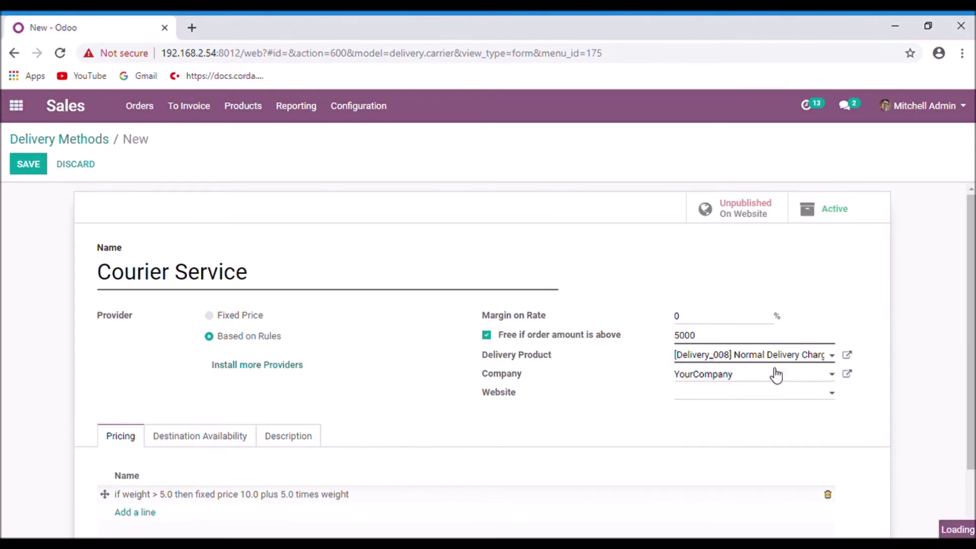
scroll(589, 401, "down", 2)
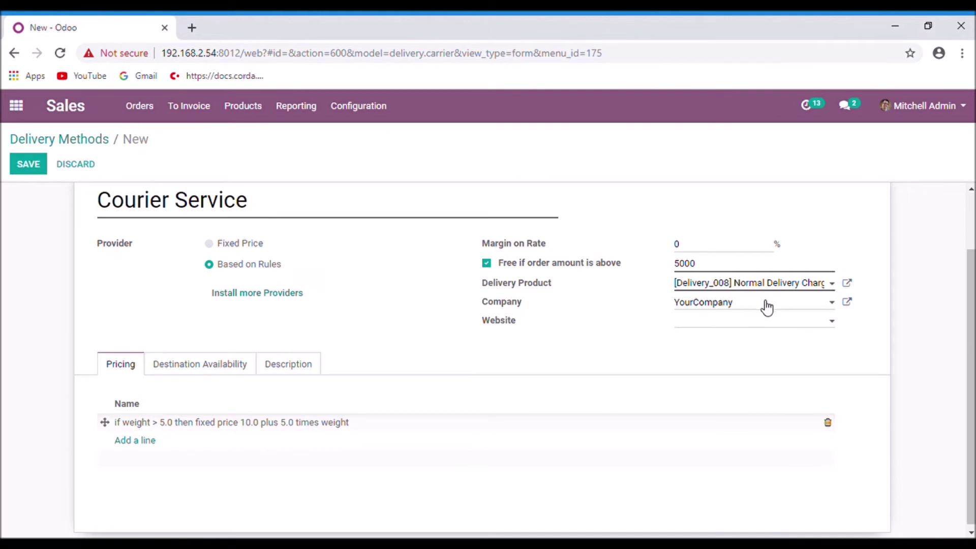
left_click(752, 324)
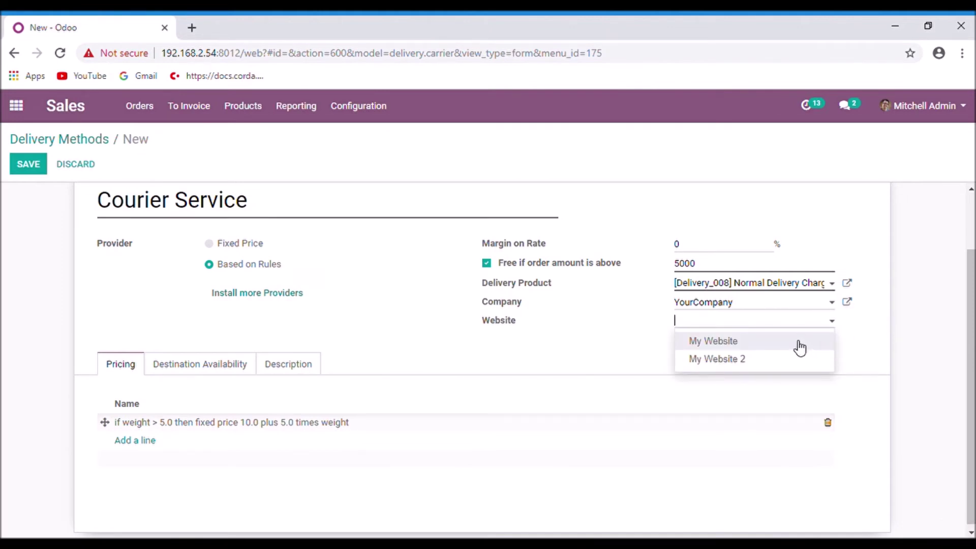
left_click(922, 331)
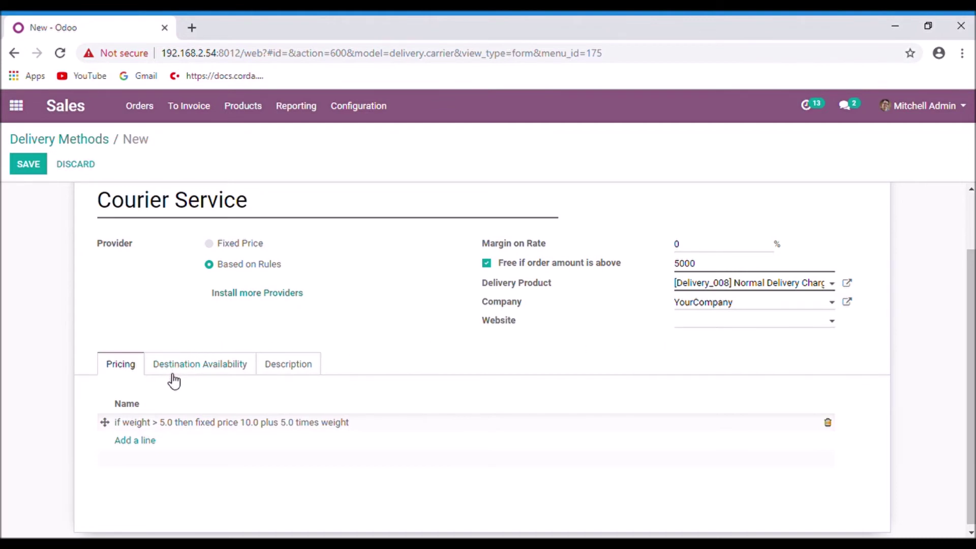
left_click(207, 375)
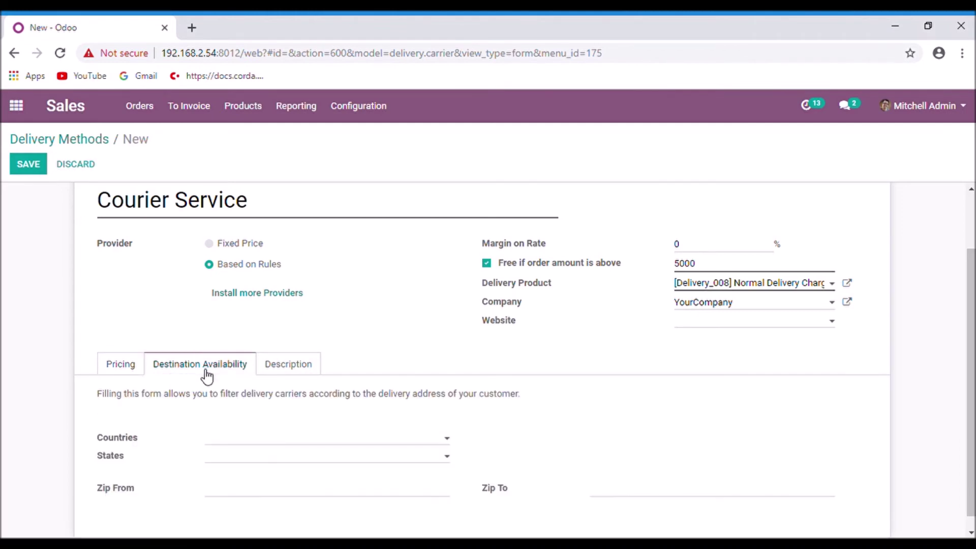
scroll(207, 377, "down", 1)
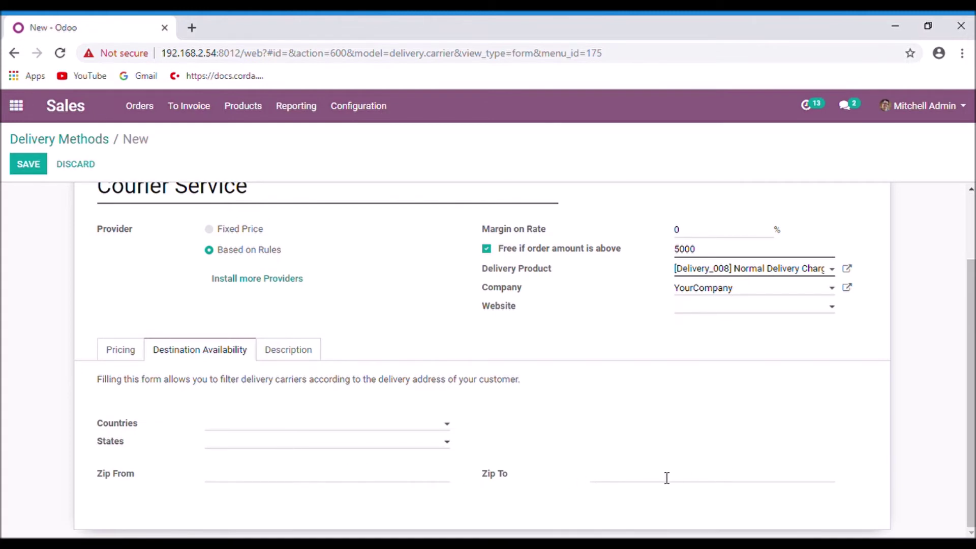
left_click(358, 425)
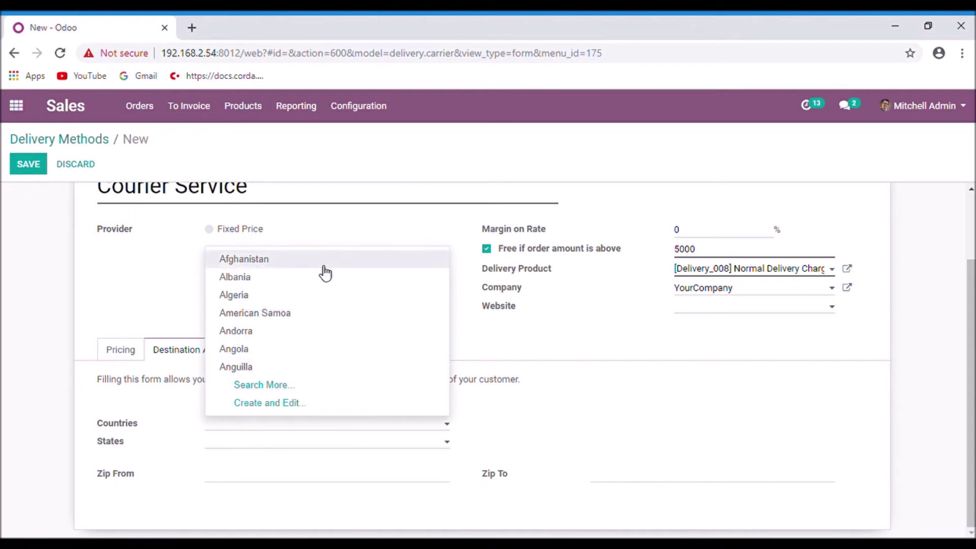
left_click(365, 442)
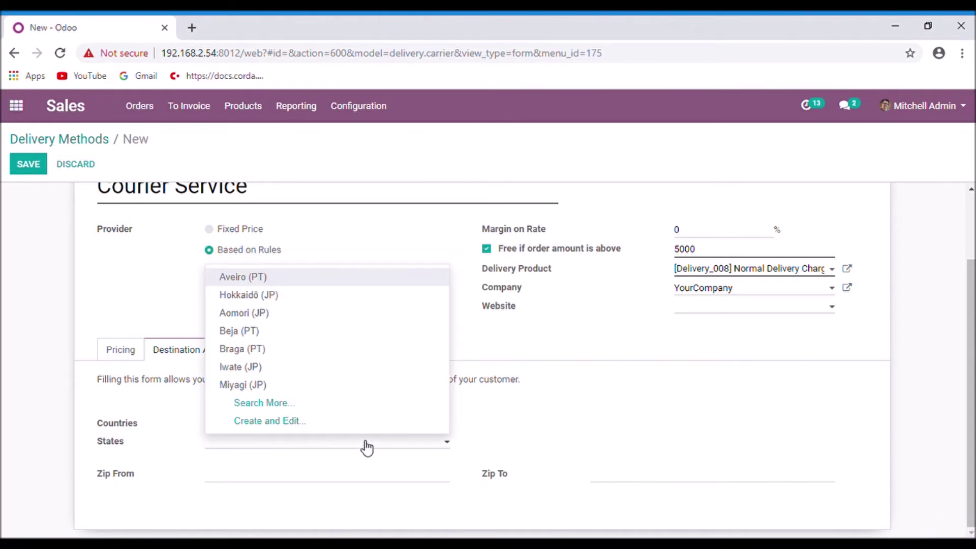
left_click(333, 472)
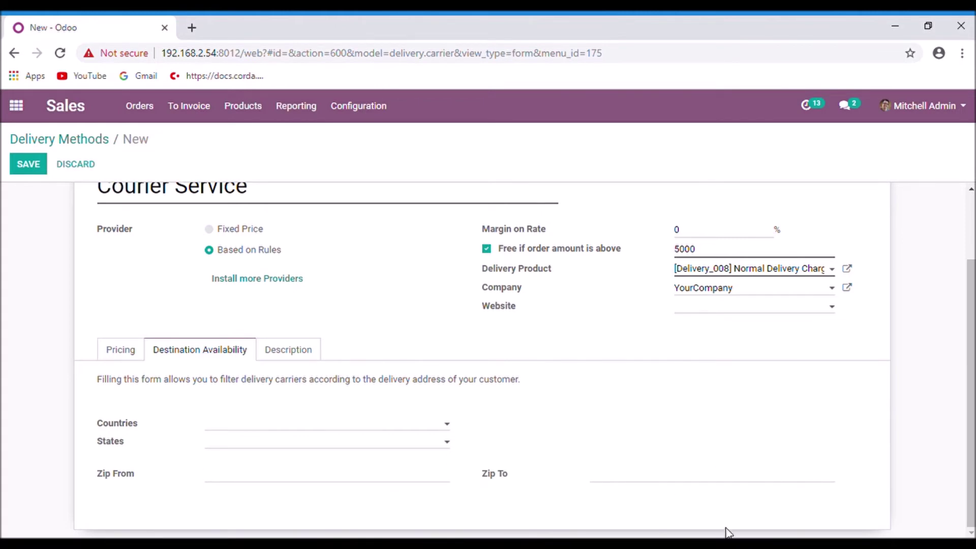
scroll(299, 420, "up", 3)
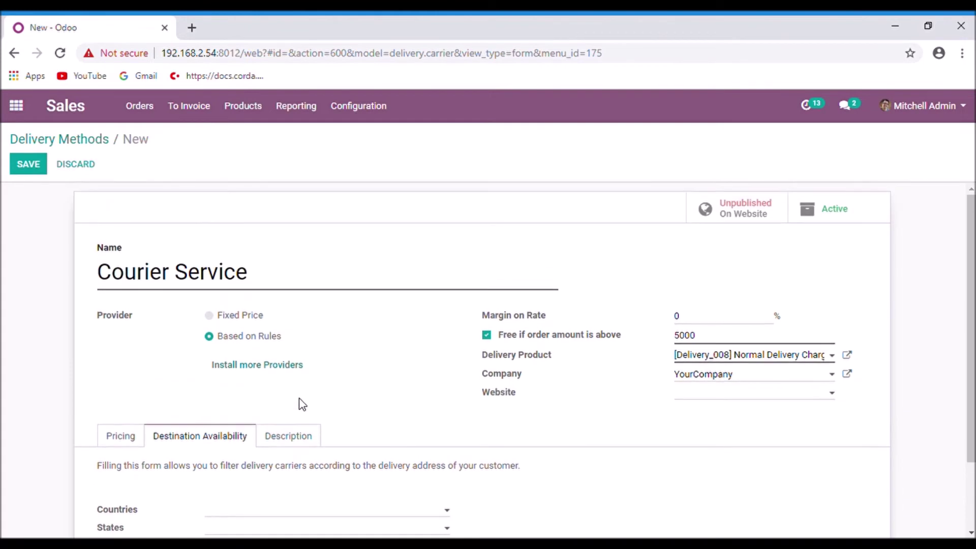
Leave the description empty and save the Courier Service delivery method
left_click(302, 436)
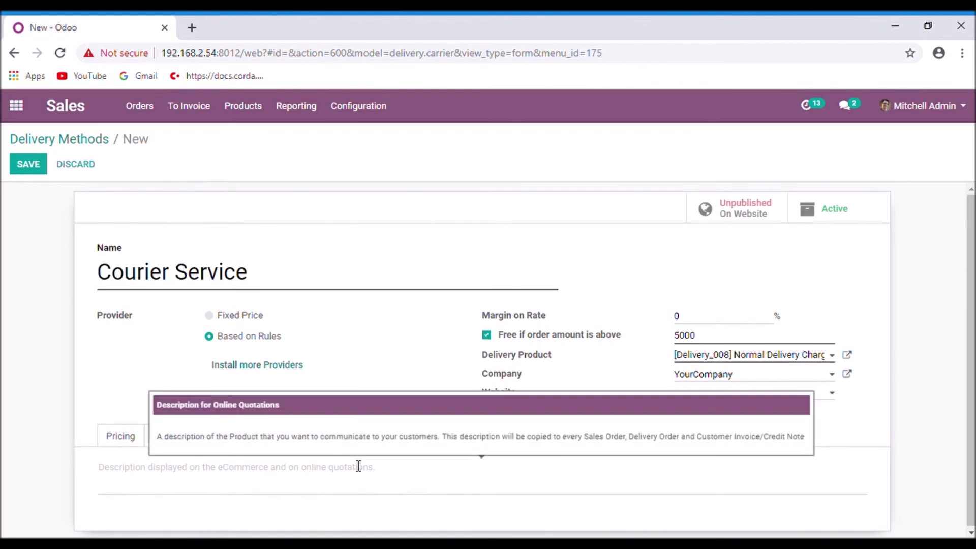
left_click(21, 170)
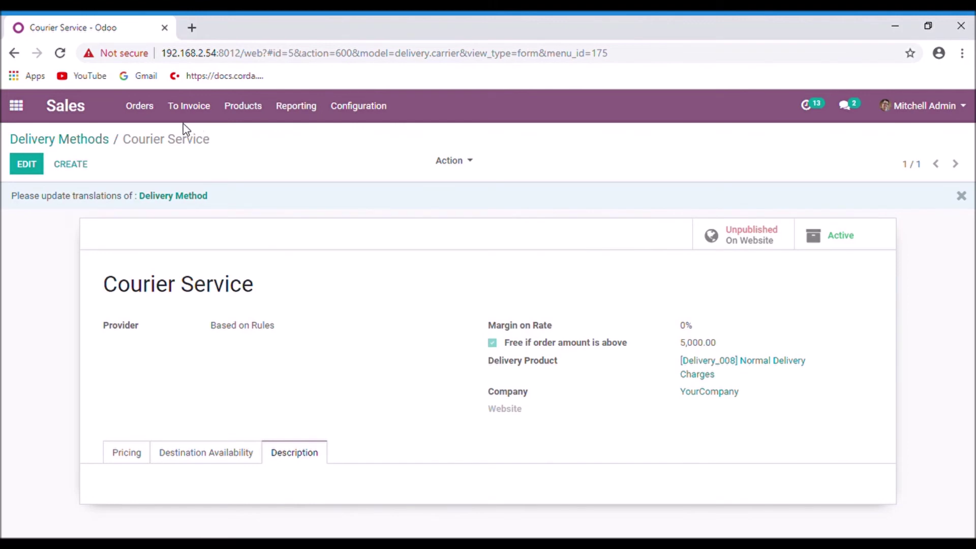
Clear the My Quotations filter and start a new quotation
left_click(159, 112)
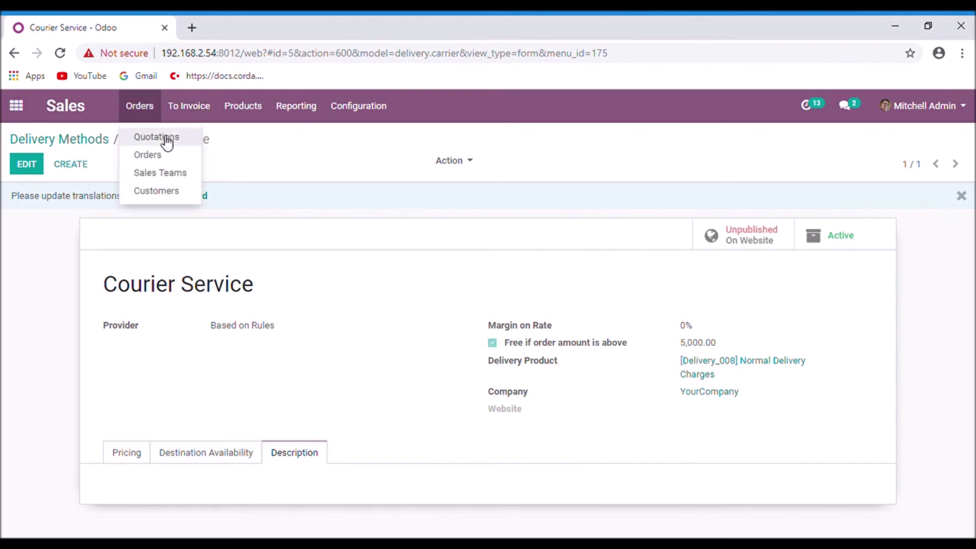
left_click(165, 137)
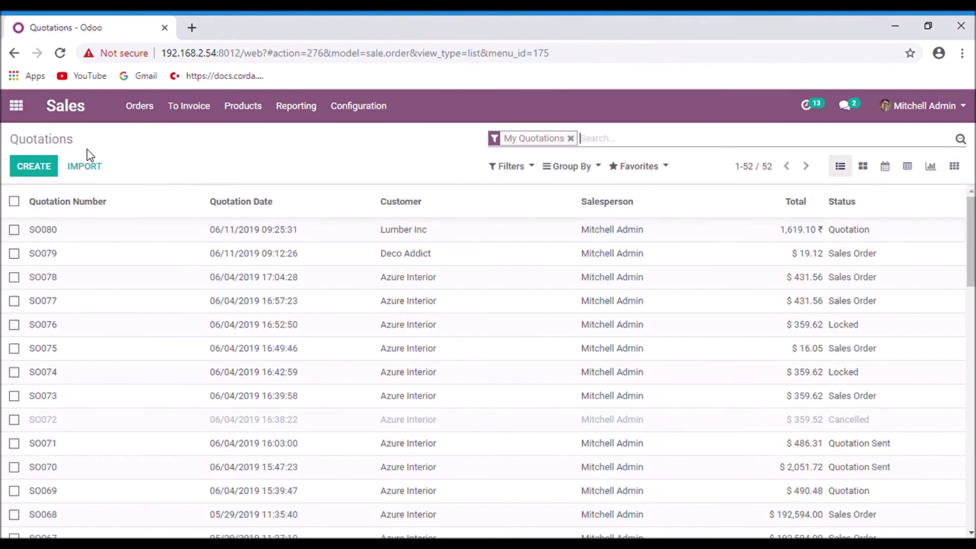
left_click(50, 115)
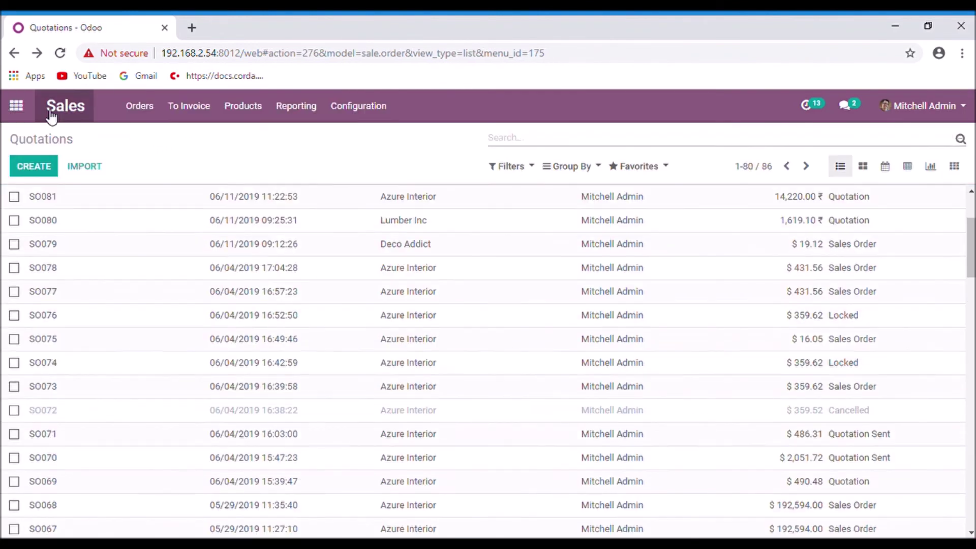
left_click(21, 172)
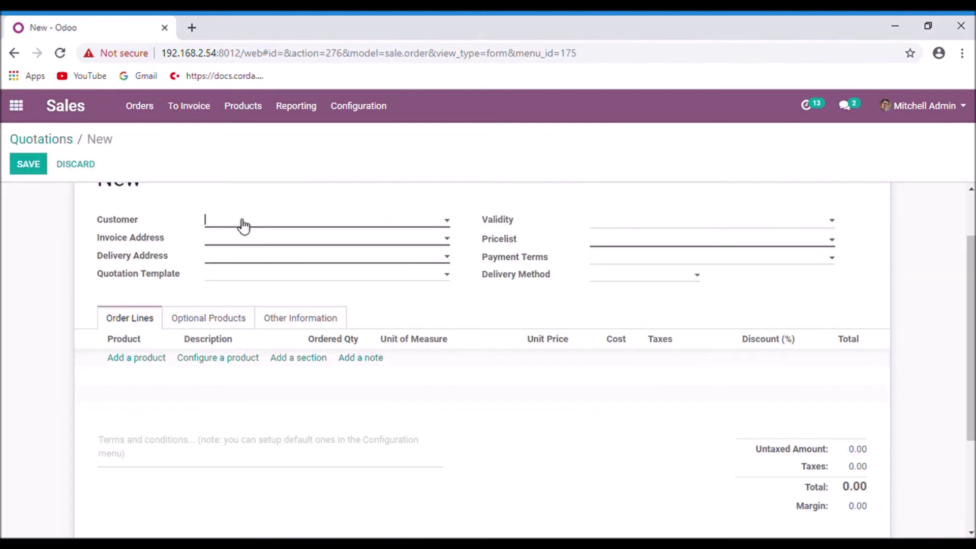
Set the customer to Lumber Inc and the delivery method to Courier Service
left_click(245, 296)
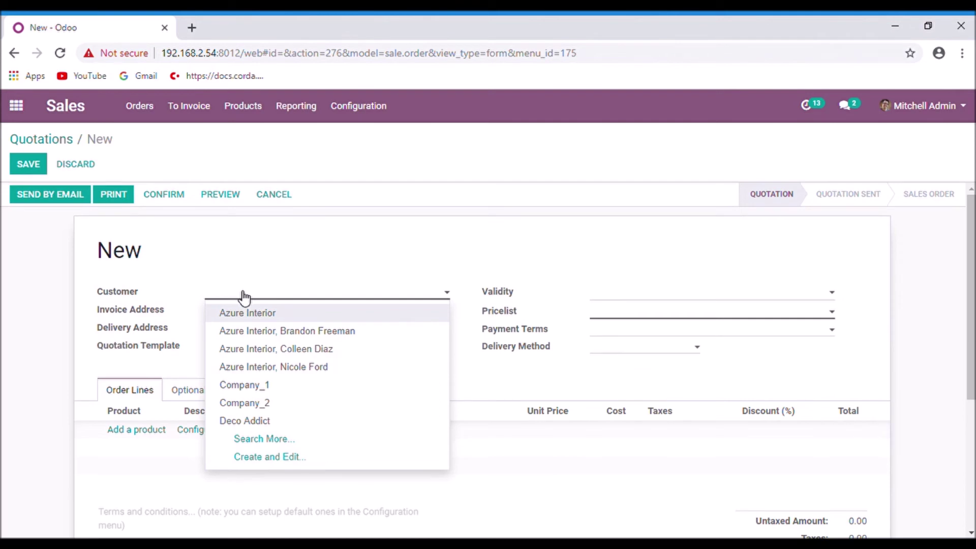
type("Lum")
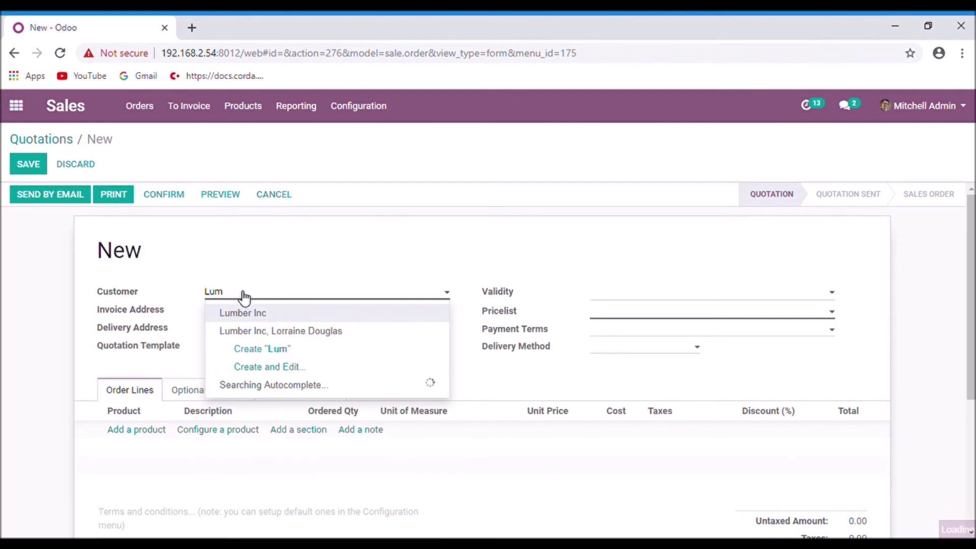
key("Return")
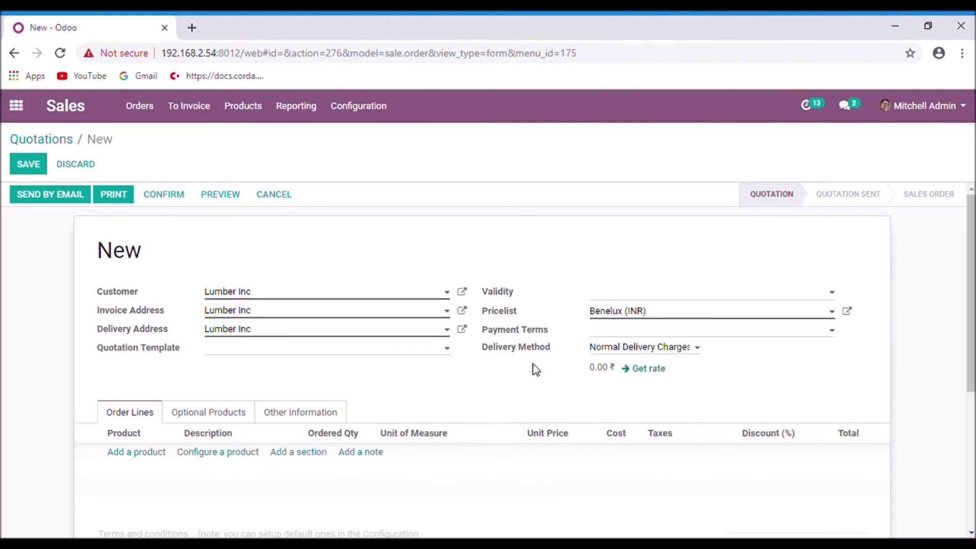
left_click(649, 351)
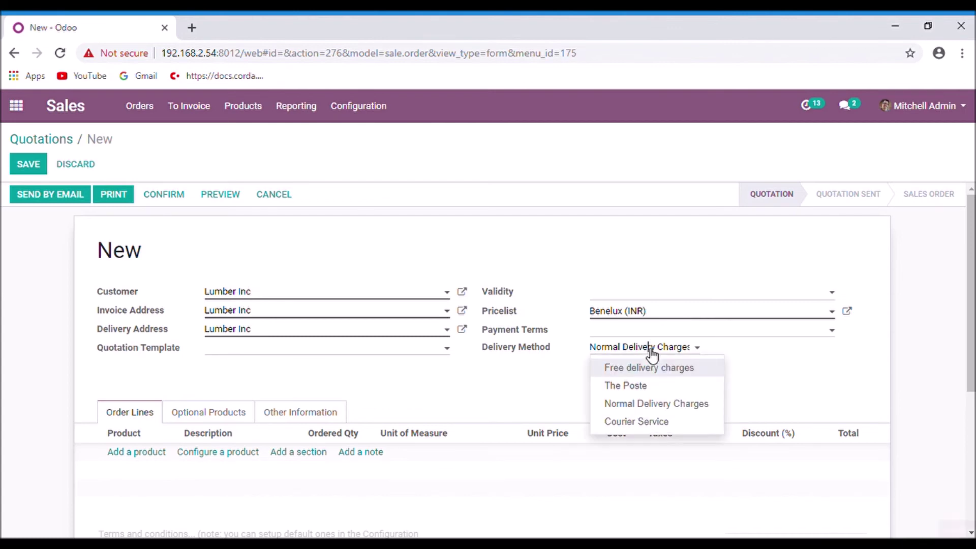
left_click(656, 422)
Add a line for 50 units of [E-COM08] Storage Box at 71.10
scroll(381, 398, "down", 4)
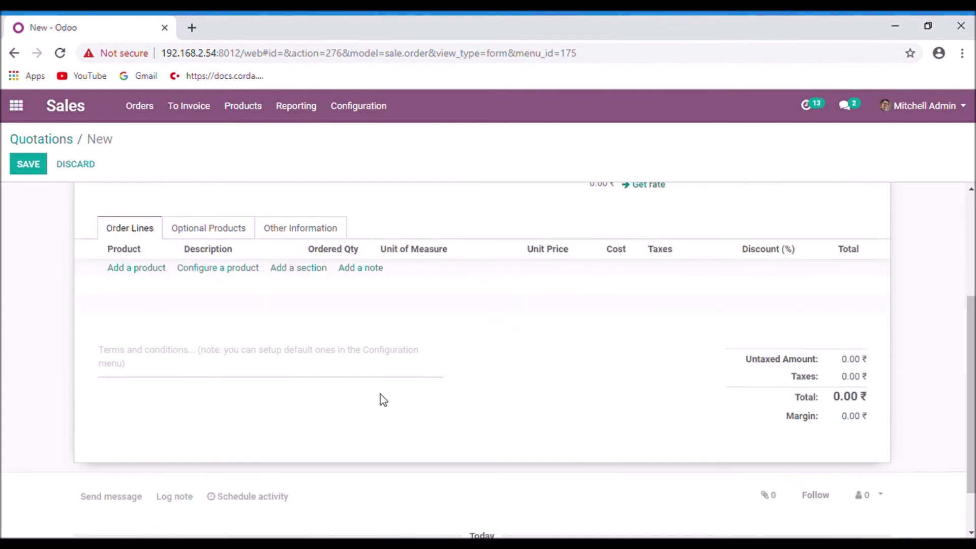
scroll(177, 276, "up", 3)
left_click(148, 382)
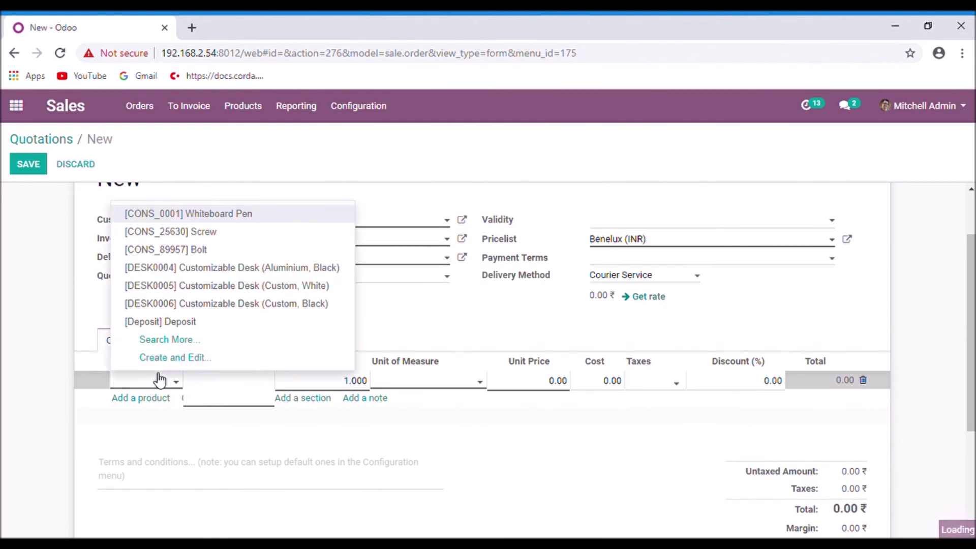
type("Sto")
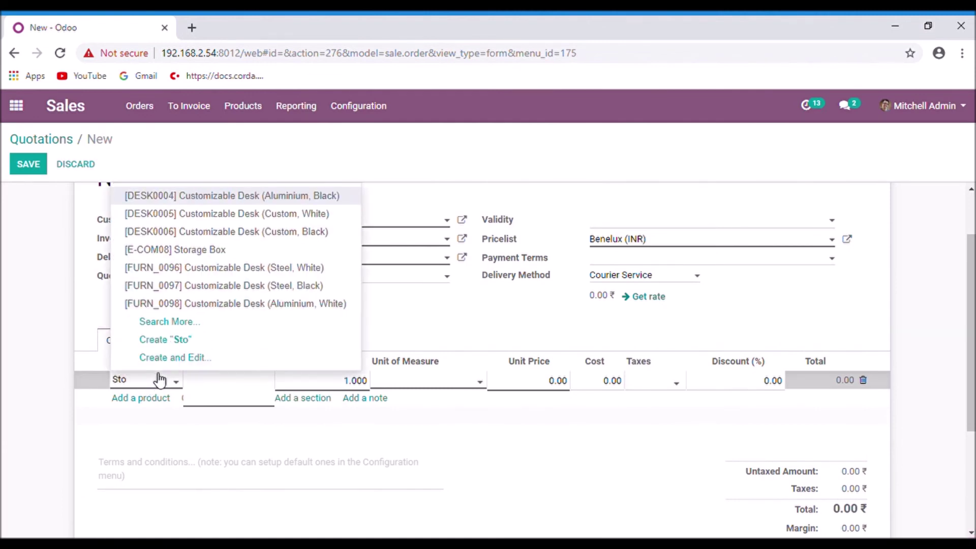
type("ra")
key("Return")
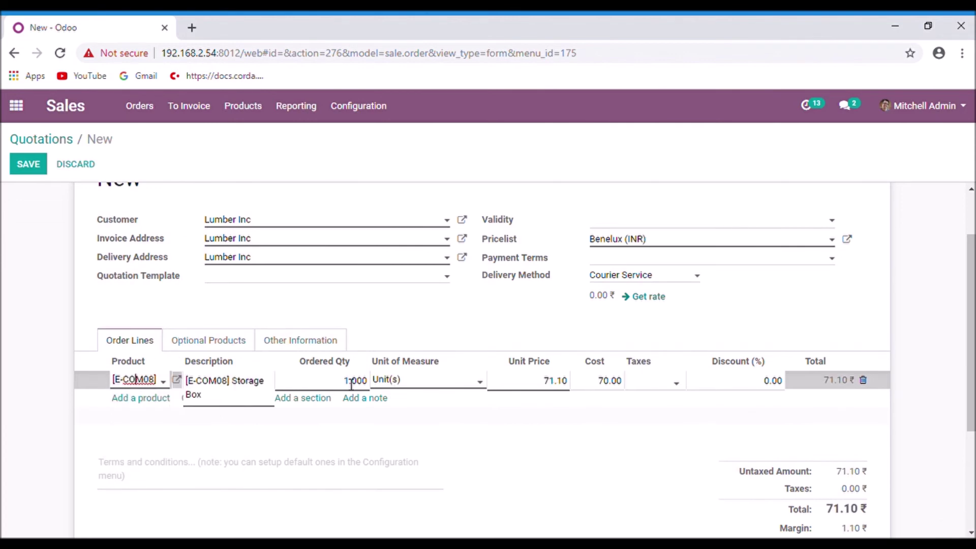
key("Tab")
type("50")
left_click(926, 340)
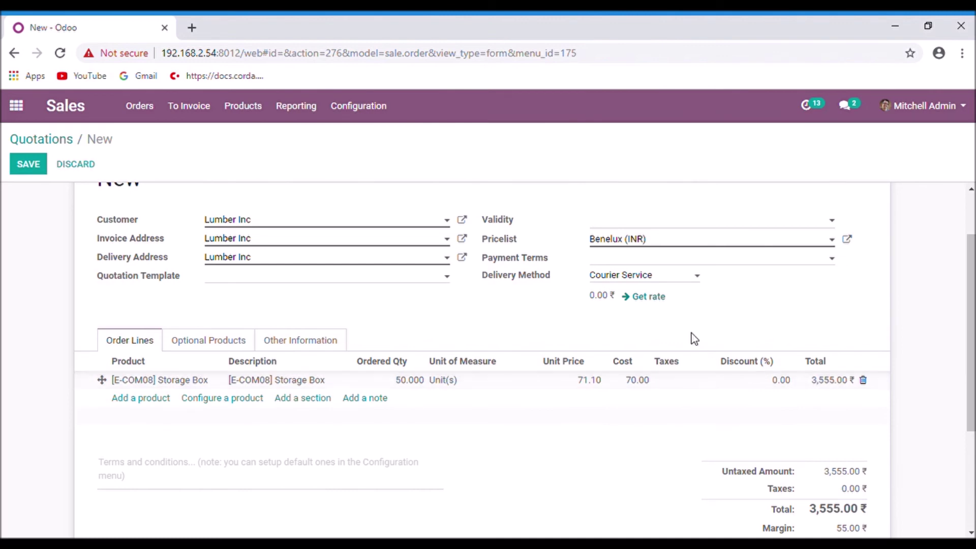
Compute the Courier Service rate for SO086, giving a 1,260.00 ₹ charge
left_click(652, 300)
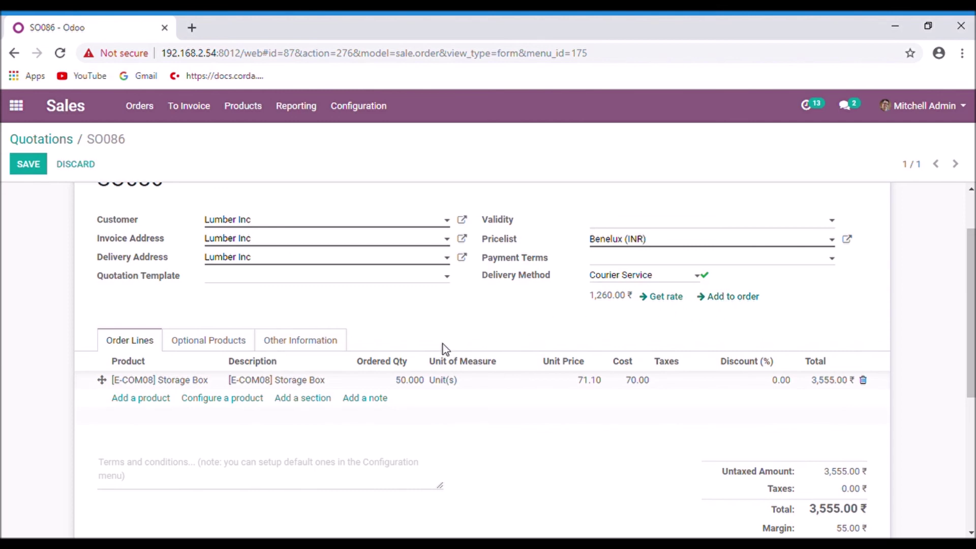
left_click(407, 380)
Change the Storage Box quantity to 150 and recompute the courier rate
type("1")
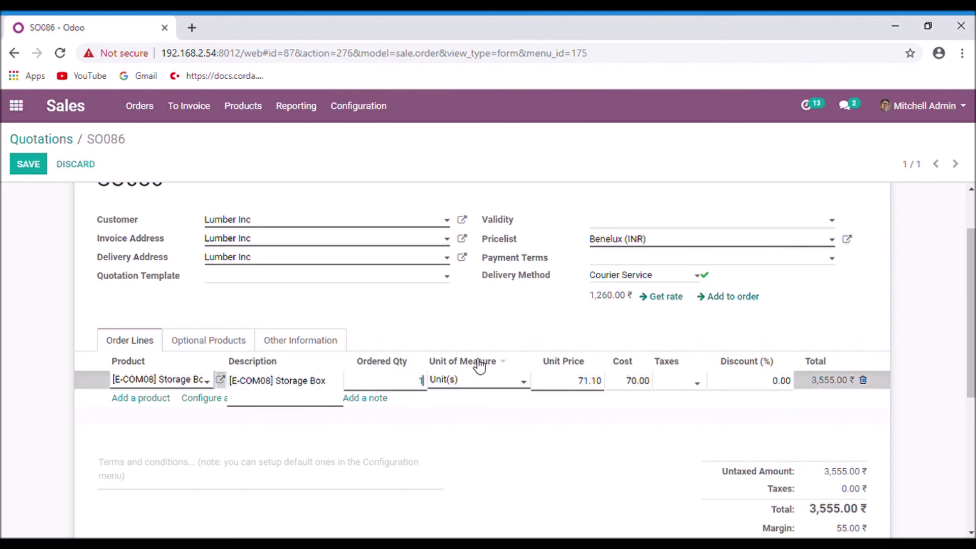
type("50")
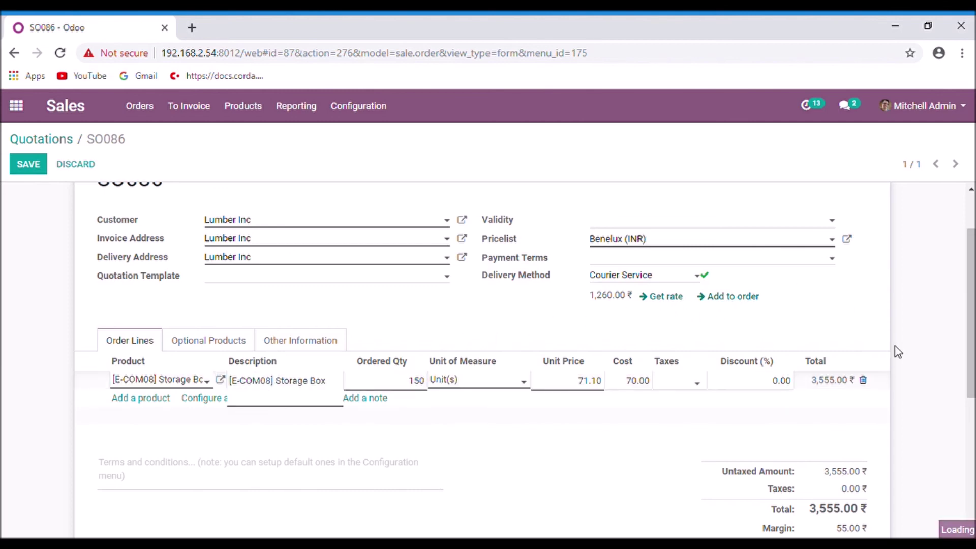
left_click(871, 399)
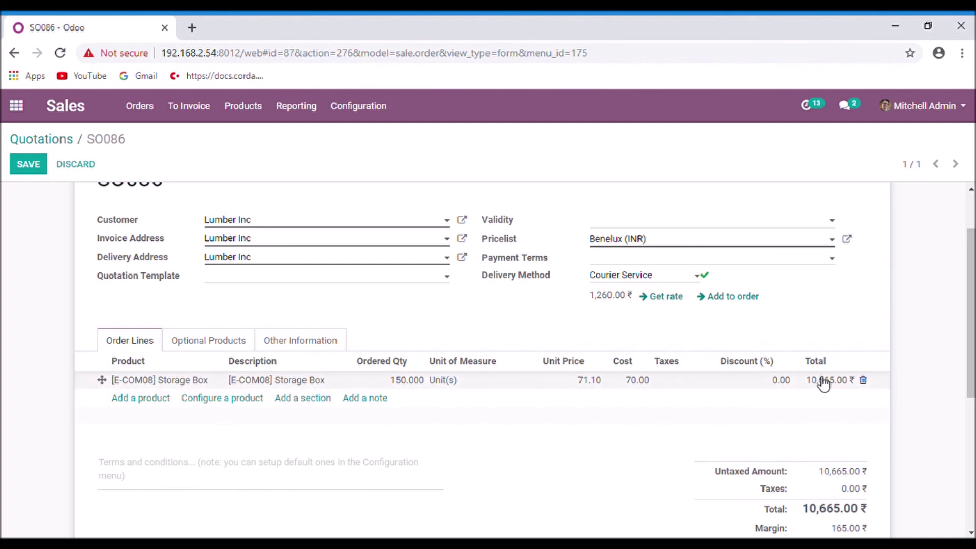
left_click(676, 300)
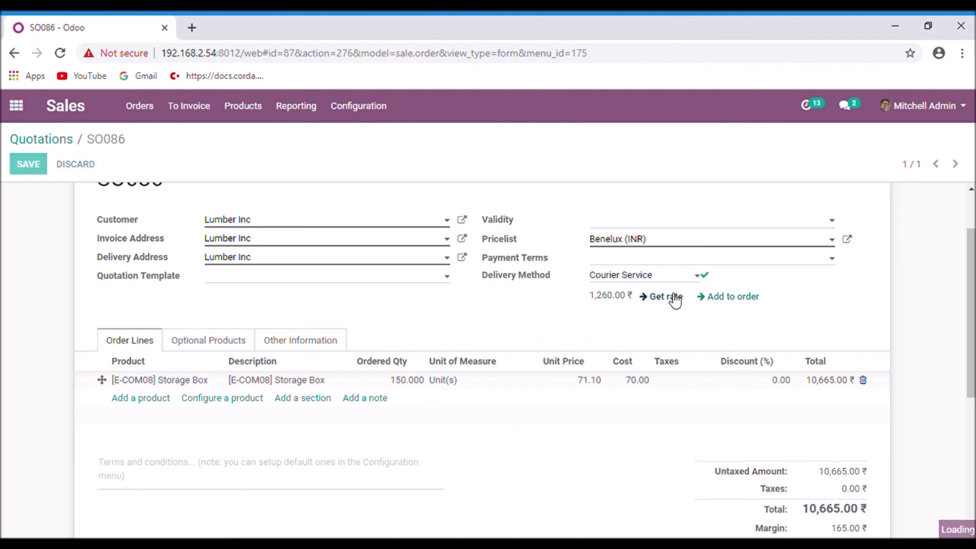